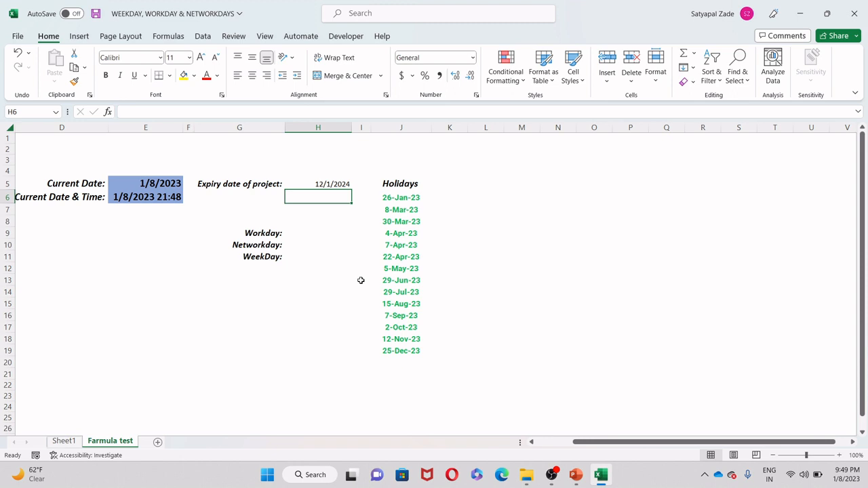
# Calculate the days between the current date and the project expiry date in H9 with =H5-E5.
pyautogui.press('Down')
pyautogui.press('Down')
pyautogui.press('Down')
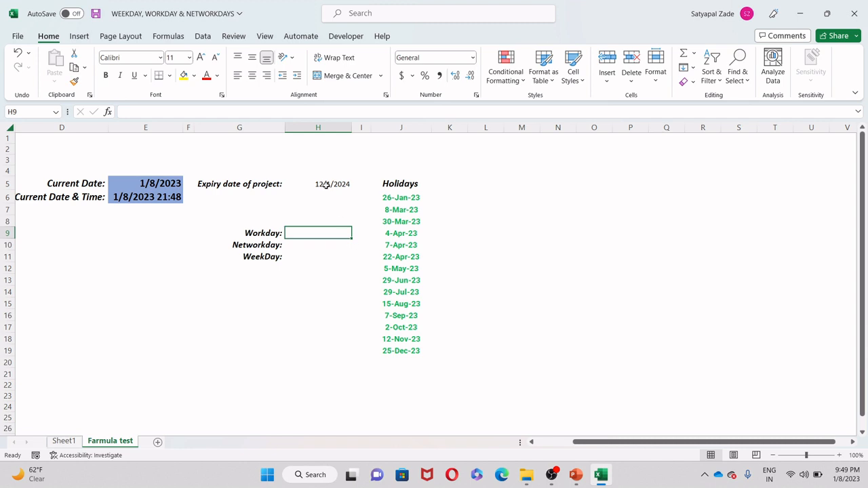
pyautogui.click(325, 184)
pyautogui.click(327, 237)
pyautogui.write('=')
pyautogui.click(333, 184)
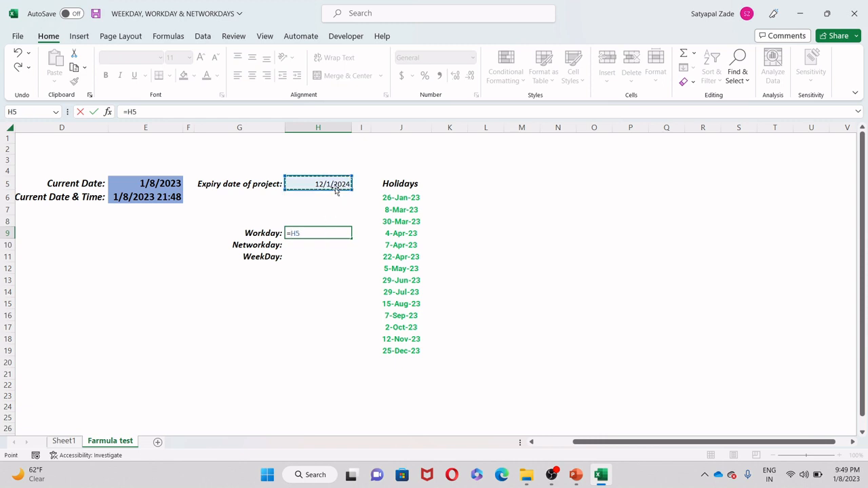
pyautogui.write('-')
pyautogui.click(148, 182)
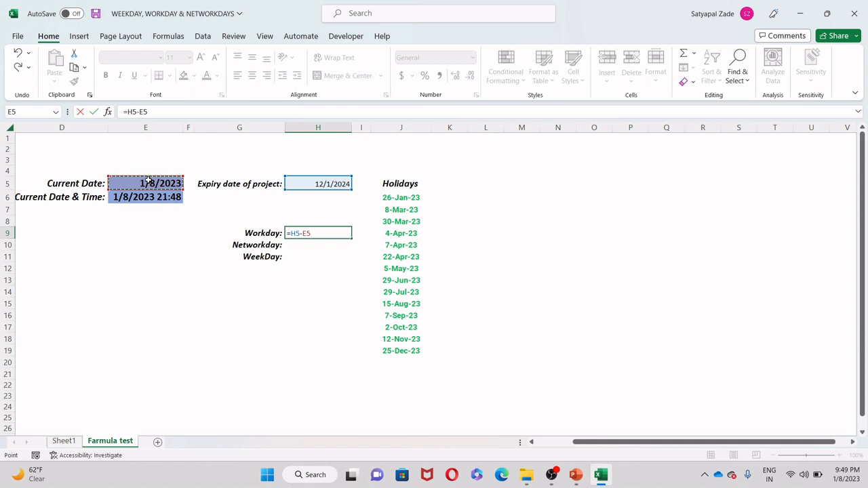
pyautogui.press('Return')
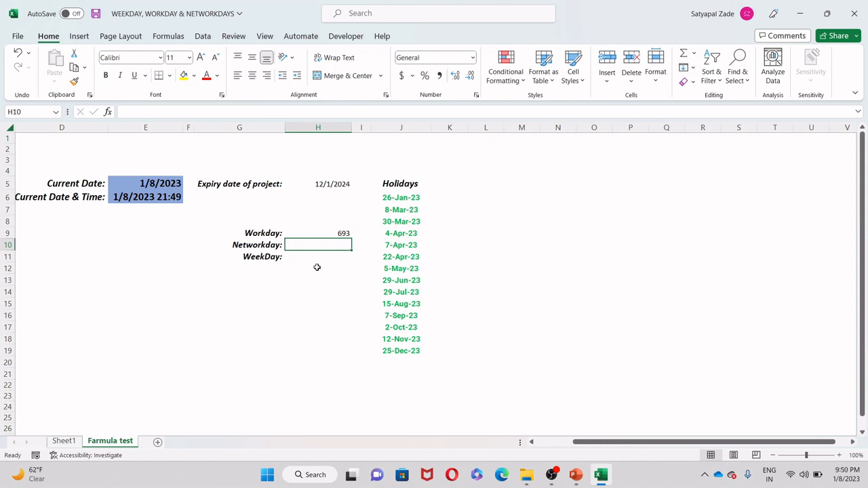
# Enter =NETWORKDAYS(E5,H5) in the Networkday cell H10 to count working days up to the expiry date.
pyautogui.write('=netwo')
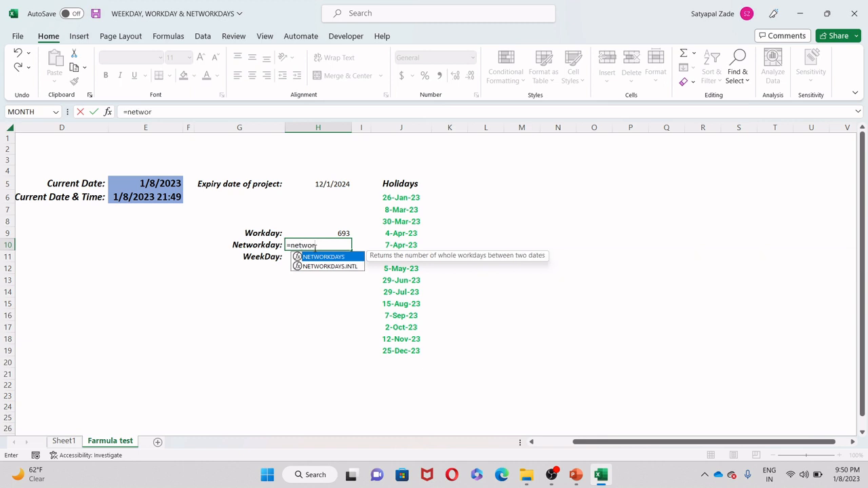
pyautogui.write('r')
pyautogui.press('Tab')
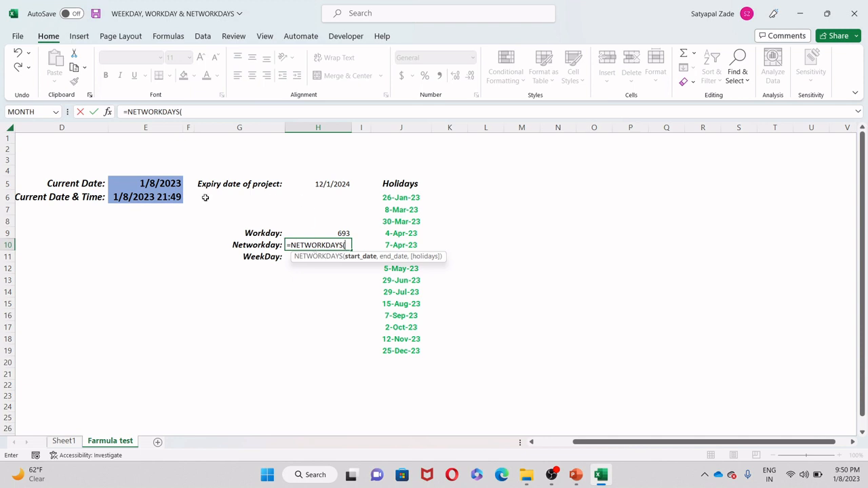
pyautogui.click(162, 187)
pyautogui.write(',')
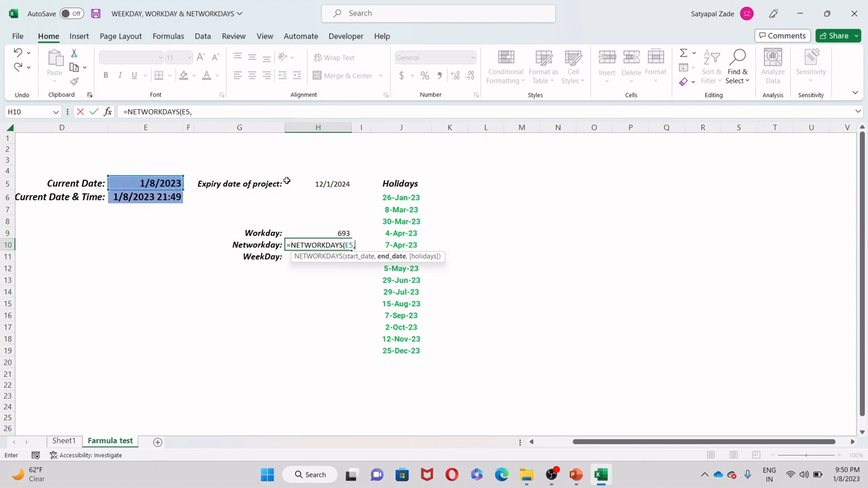
pyautogui.click(332, 184)
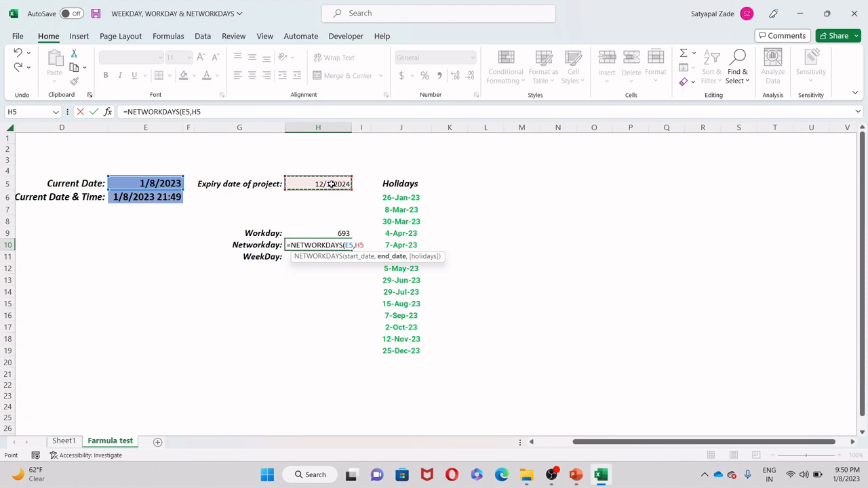
pyautogui.write(')')
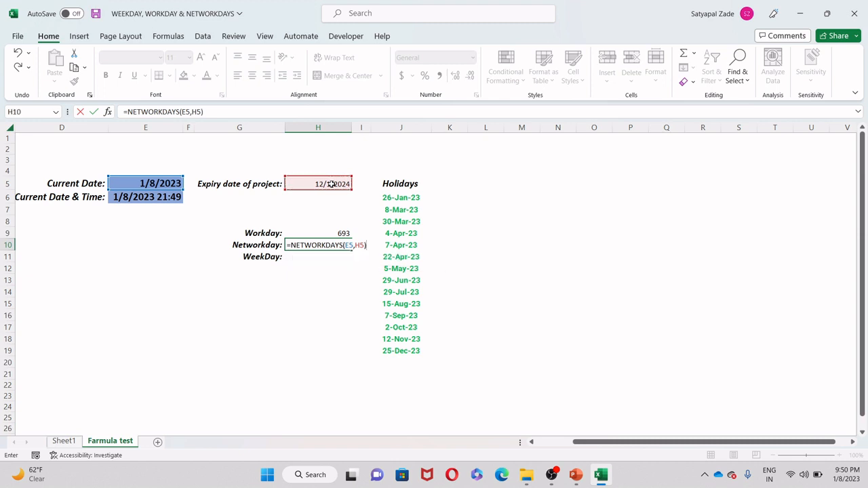
pyautogui.press('Return')
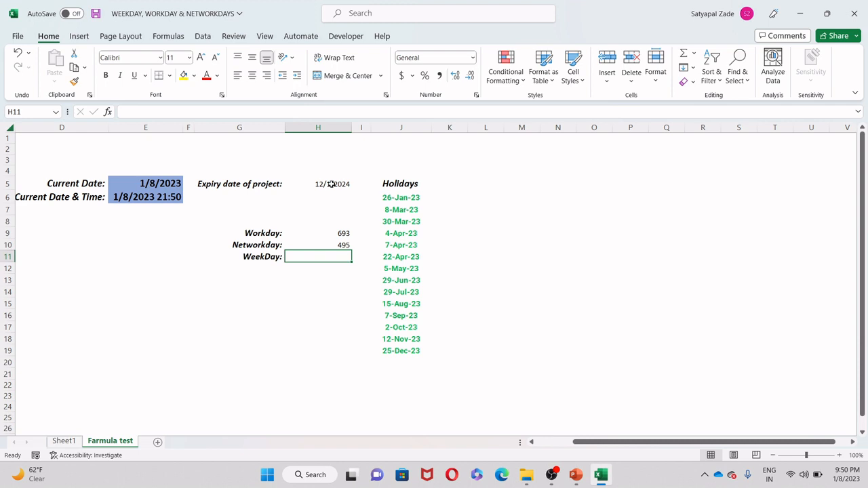
# Add 5 as the holidays argument of the NETWORKDAYS formula in H10.
pyautogui.click(327, 244)
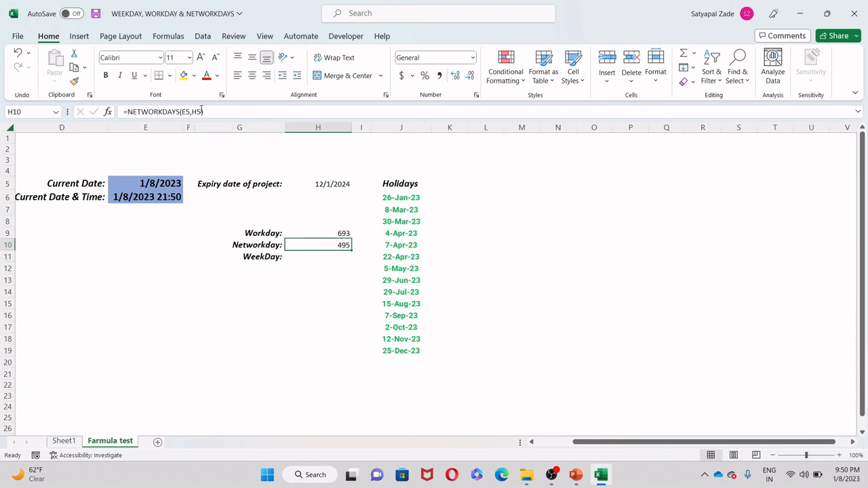
pyautogui.click(201, 111)
pyautogui.write(',')
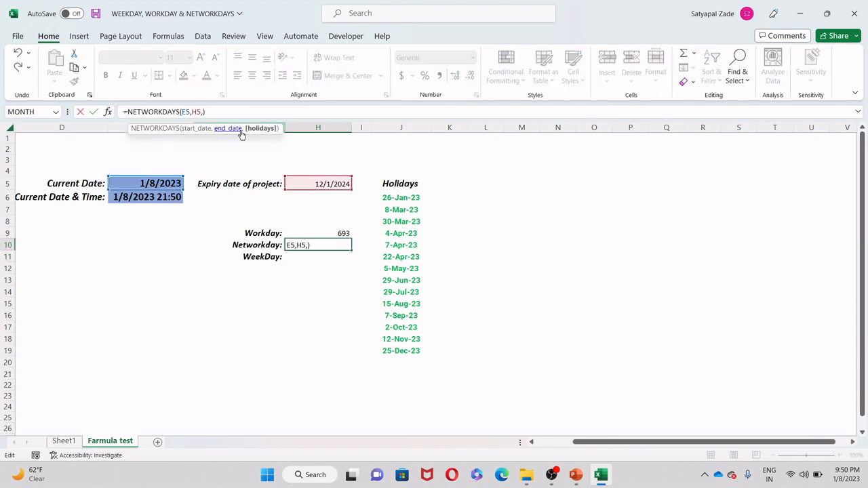
pyautogui.press('Return')
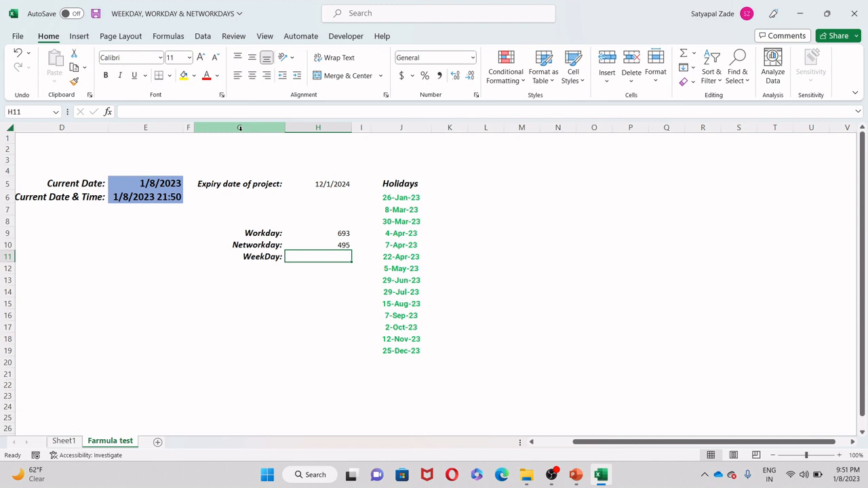
# Set the holidays argument of the NETWORKDAYS formula in H10 to the holiday dates in J6:J19.
pyautogui.moveTo(386, 202); pyautogui.dragTo(410, 349)
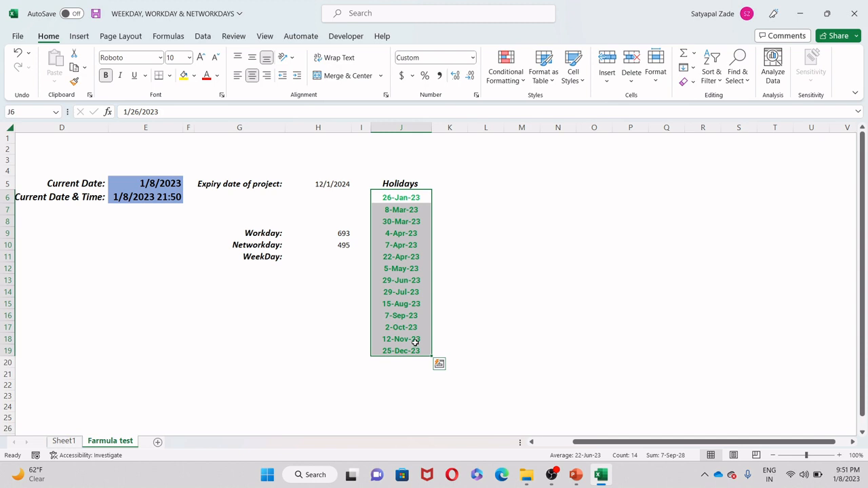
pyautogui.click(315, 247)
pyautogui.click(207, 112)
pyautogui.press('BackSpace')
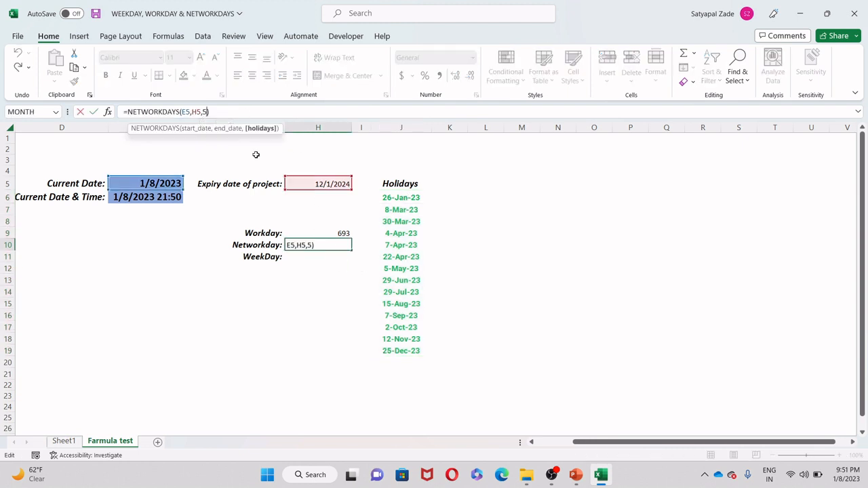
pyautogui.click(384, 196)
pyautogui.moveTo(384, 197); pyautogui.dragTo(389, 346)
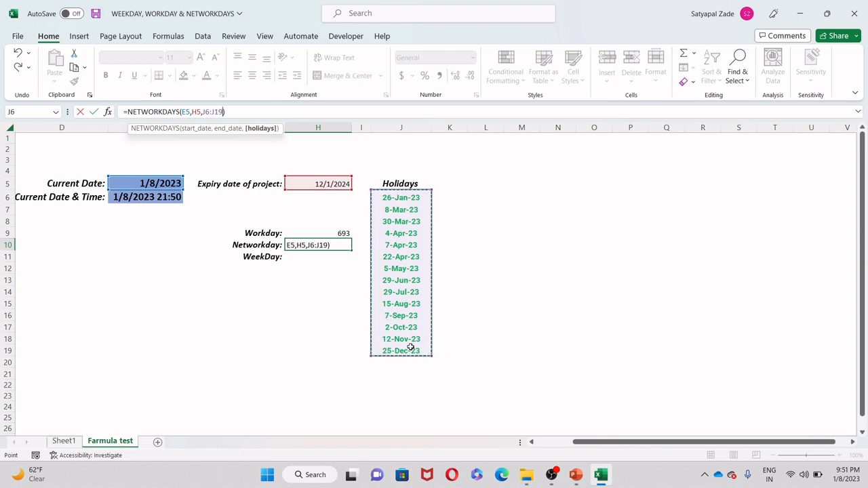
pyautogui.press('Return')
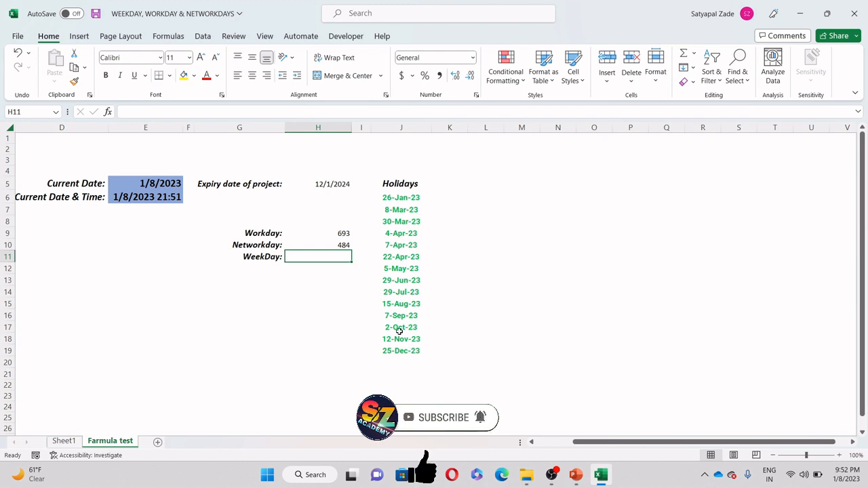
# Try the custom number format dddd on the expiry date in H5, and undo the formatting.
pyautogui.click(334, 183)
pyautogui.rightClick(335, 183)
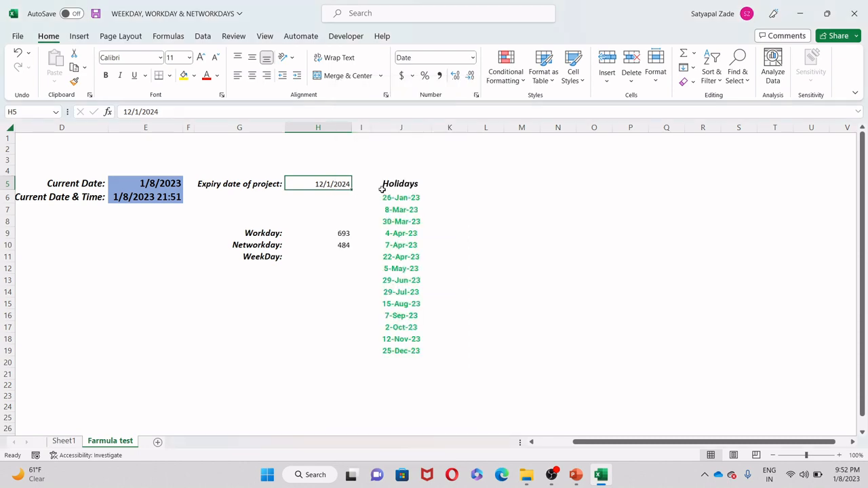
pyautogui.hotkey('ctrl', '1')
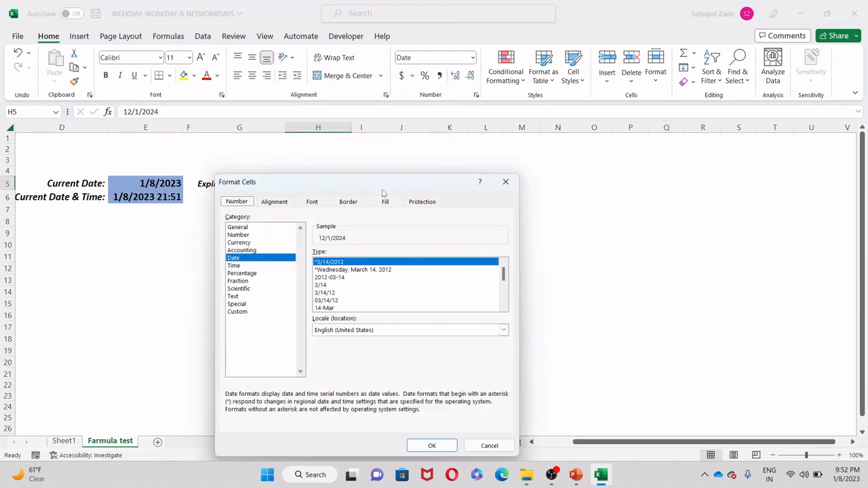
pyautogui.moveTo(285, 188); pyautogui.dragTo(182, 150)
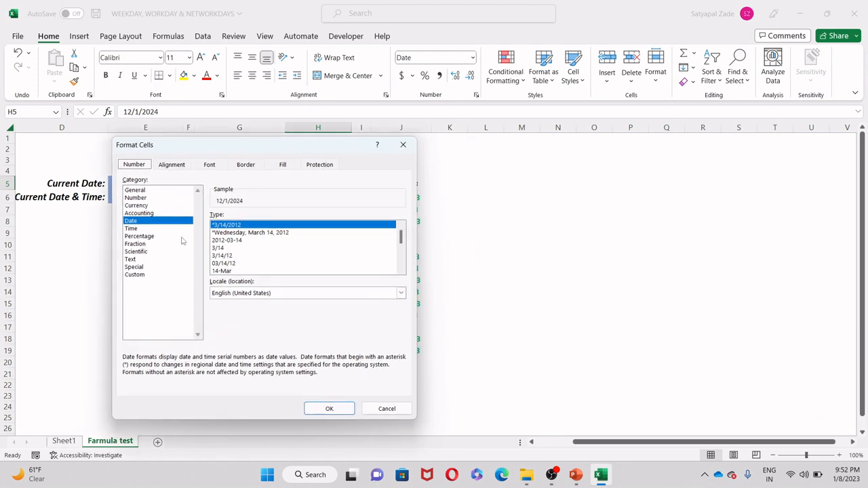
pyautogui.click(146, 275)
pyautogui.doubleClick(255, 224)
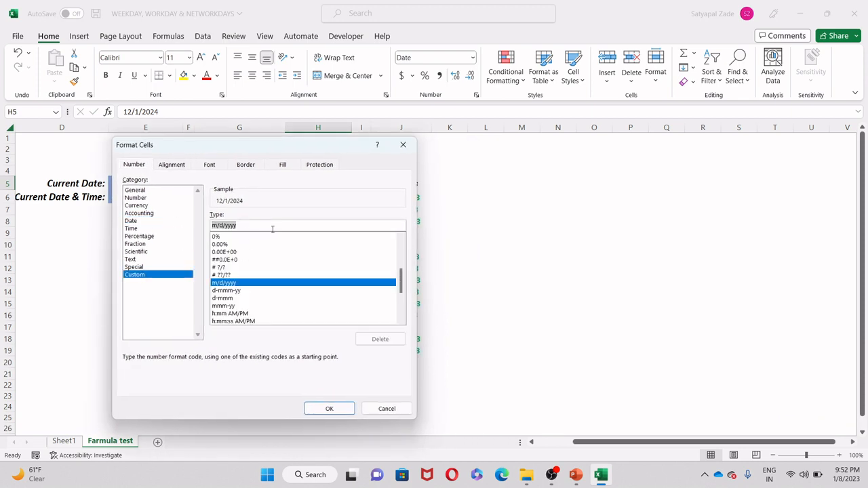
pyautogui.write('dddd')
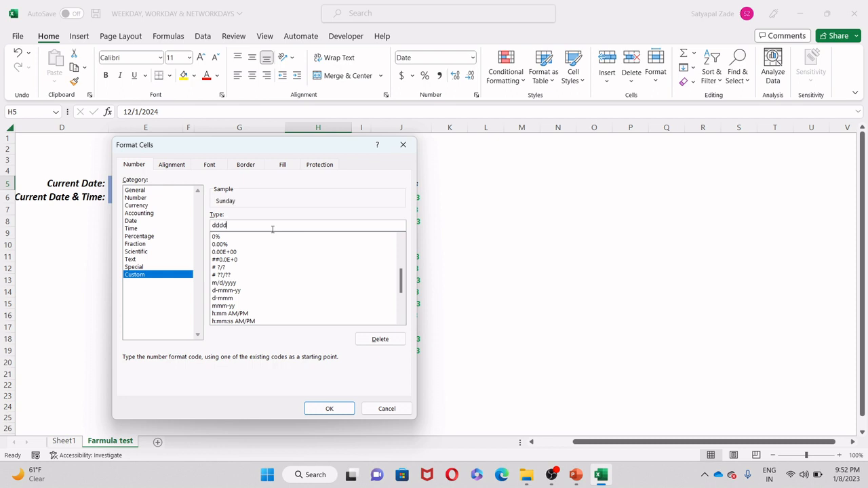
pyautogui.press('Return')
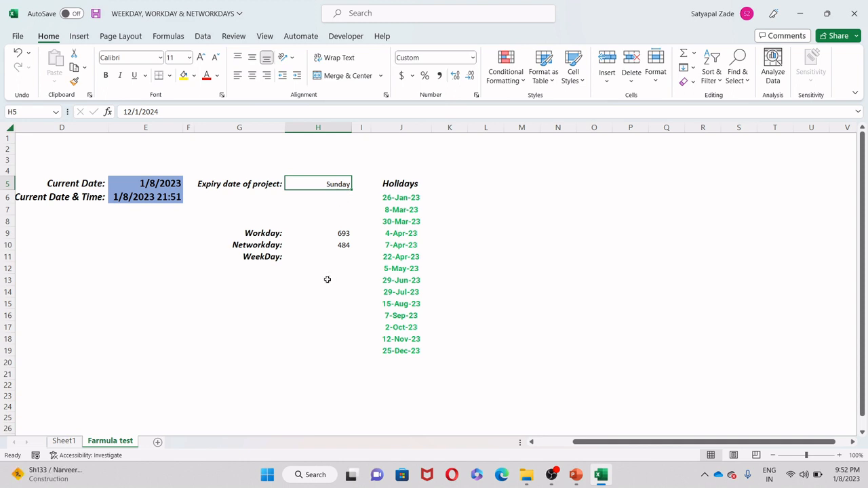
pyautogui.hotkey('ctrl', 'z')
# Enter =WEEKDAY(H5) in the WeekDay cell H11, without a return type, to get the expiry date's weekday number.
pyautogui.click(321, 261)
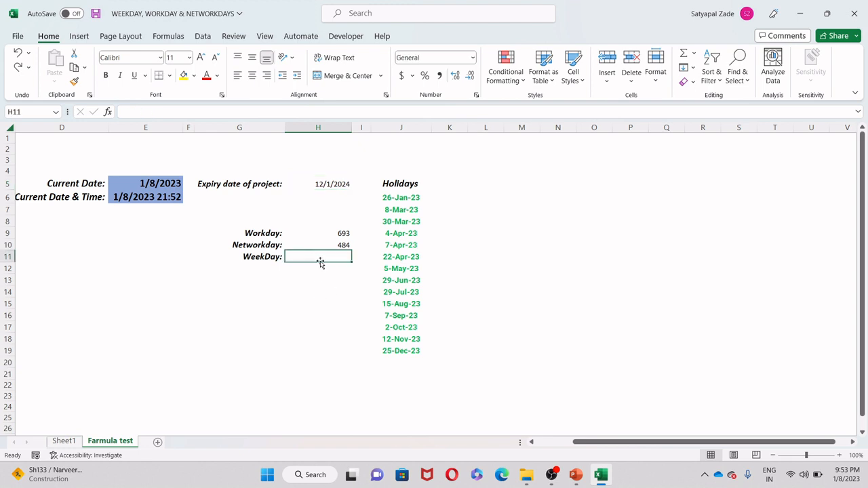
pyautogui.write('=week')
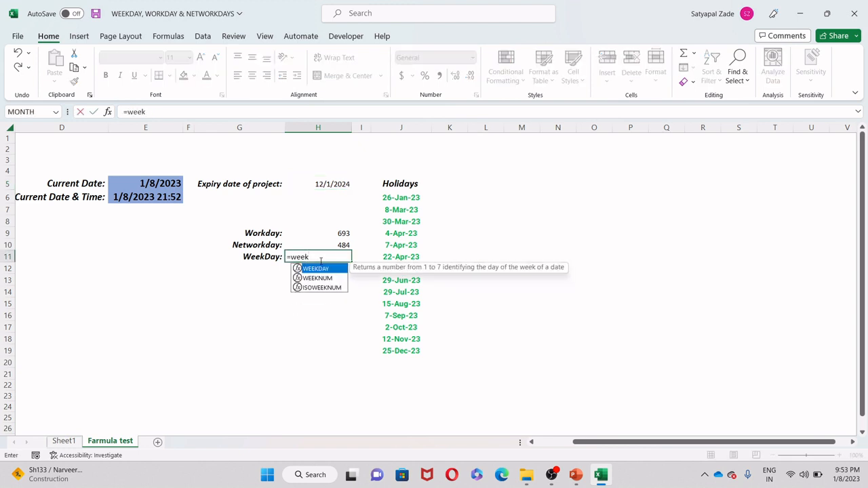
pyautogui.press('Tab')
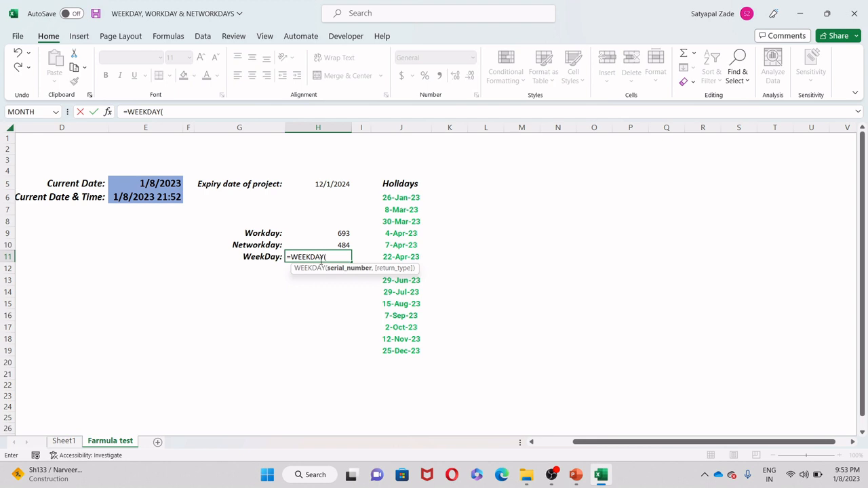
pyautogui.click(315, 185)
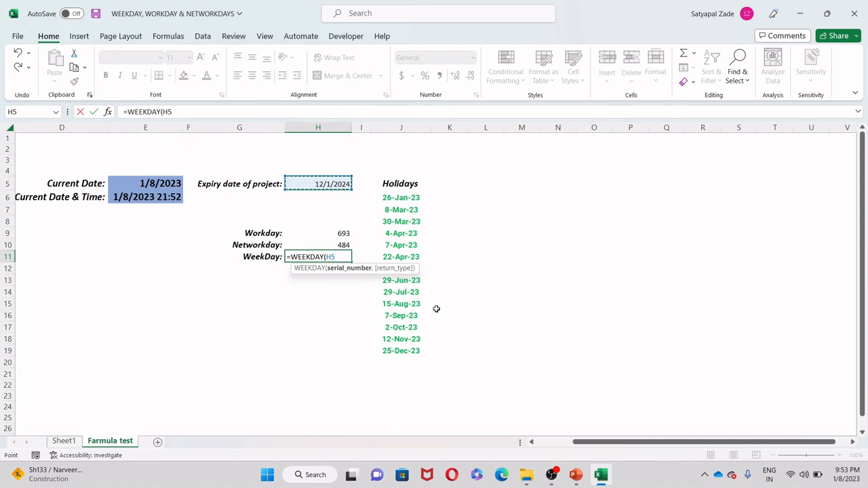
pyautogui.write(',')
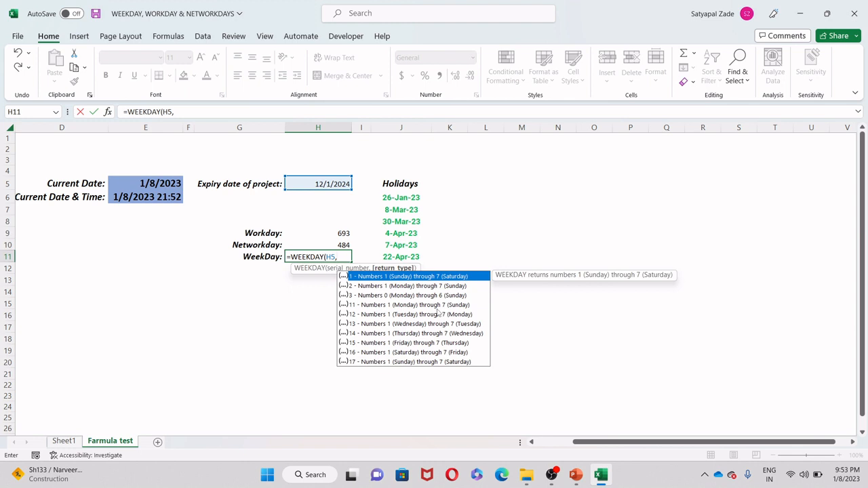
pyautogui.press('BackSpace')
pyautogui.write(')')
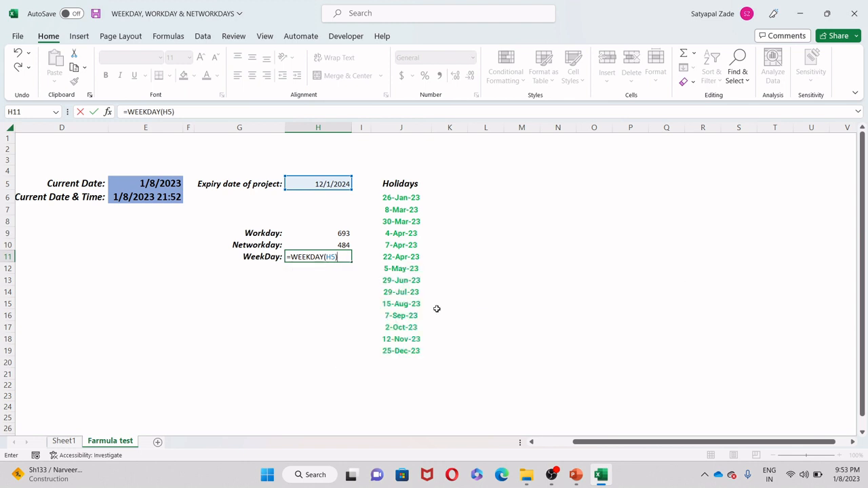
pyautogui.press('Return')
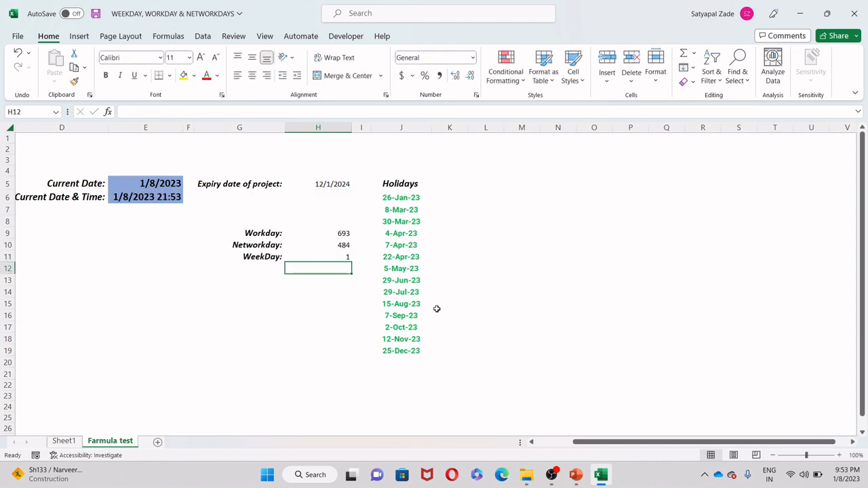
# Apply the custom number format dddd to the WeekDay result in H11 to show it as a day name.
pyautogui.click(338, 258)
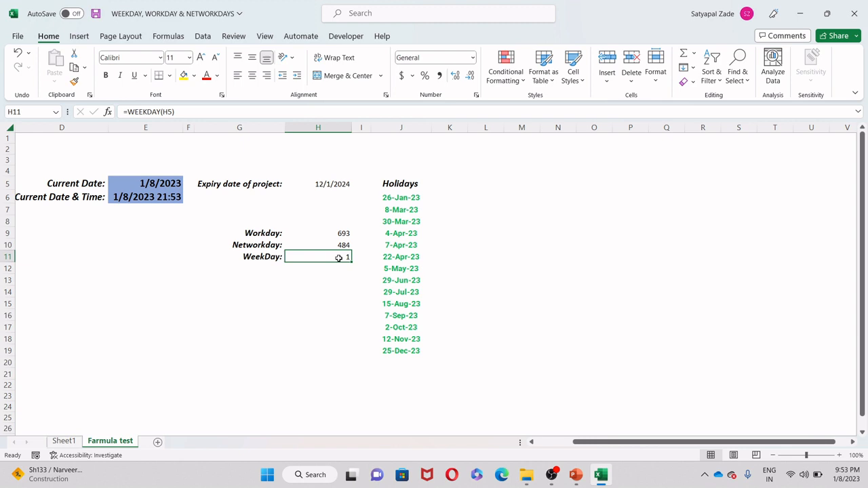
pyautogui.rightClick(338, 258)
pyautogui.click(368, 401)
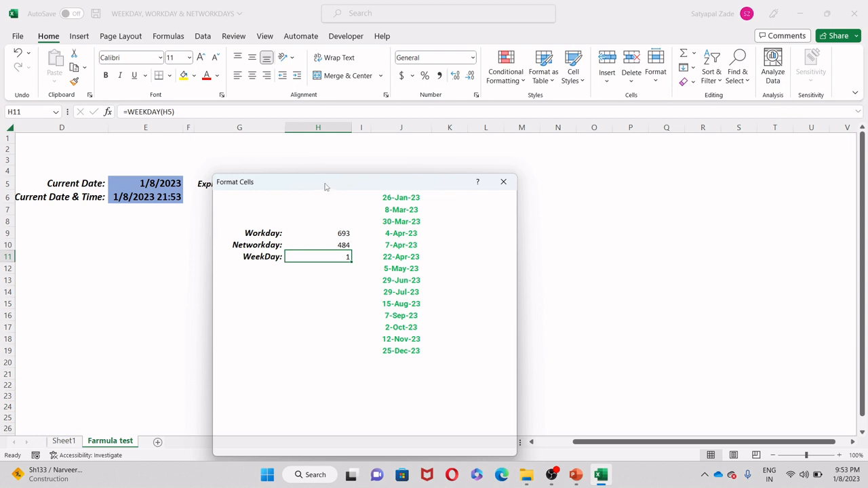
pyautogui.moveTo(324, 189); pyautogui.dragTo(563, 153)
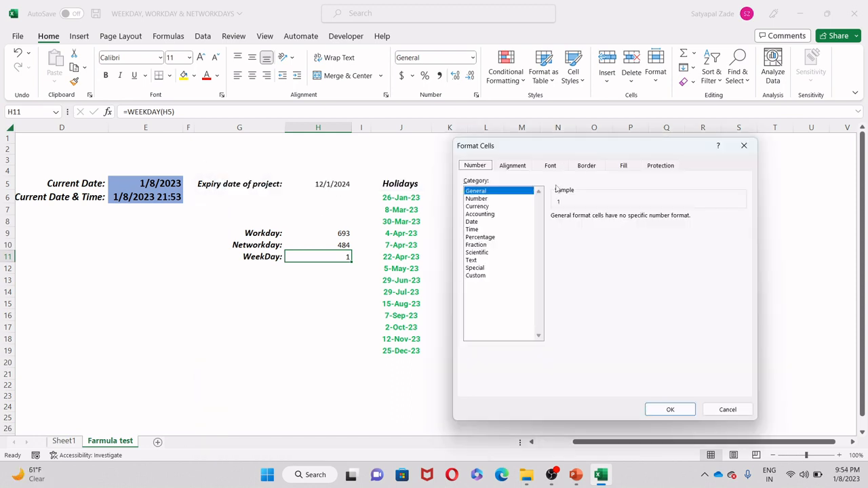
pyautogui.click(477, 276)
pyautogui.doubleClick(589, 225)
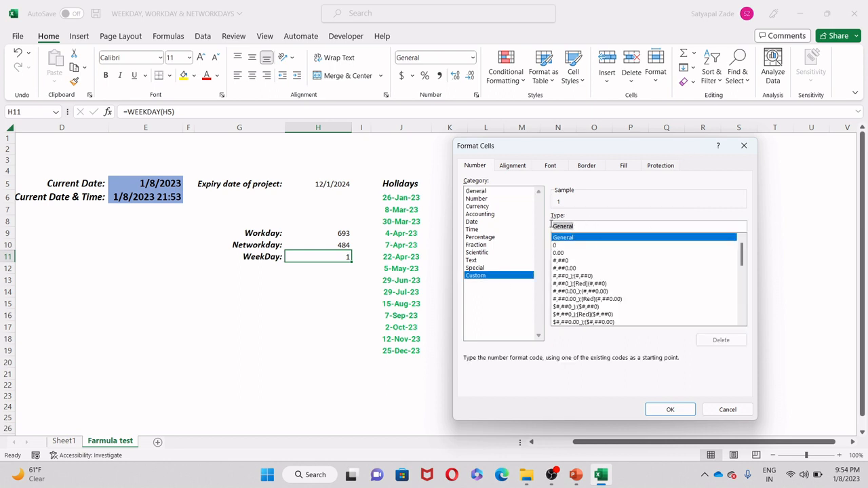
pyautogui.write('dddd')
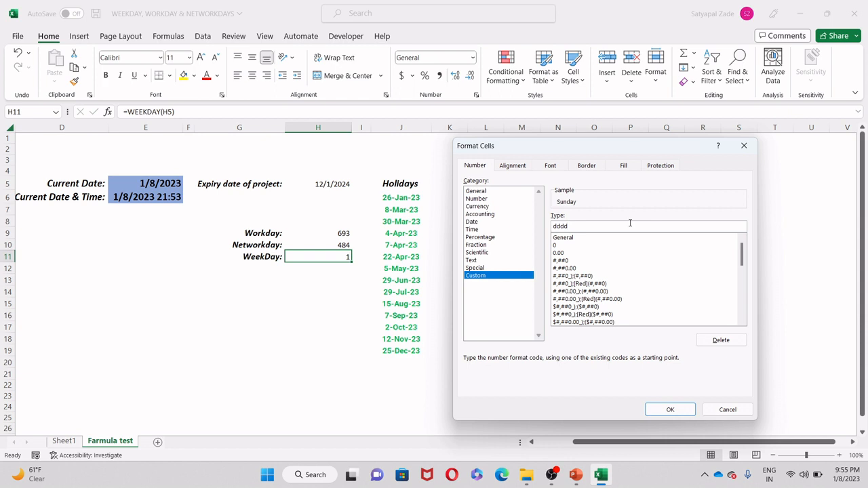
pyautogui.press('Return')
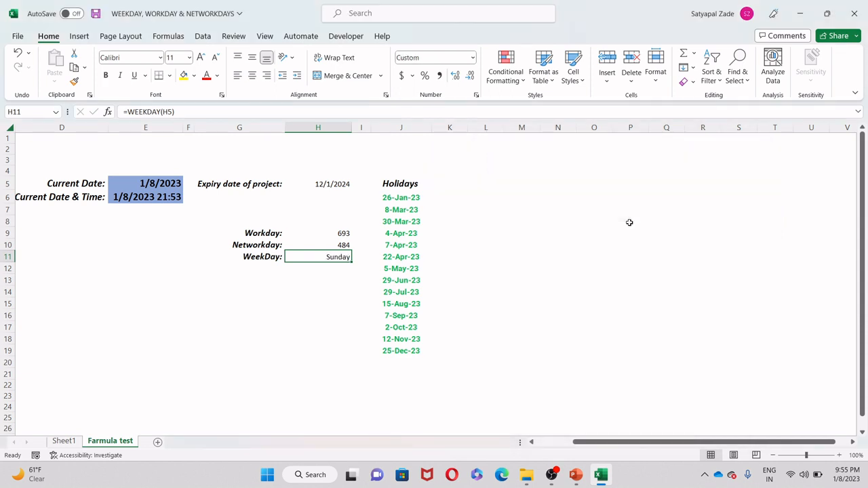